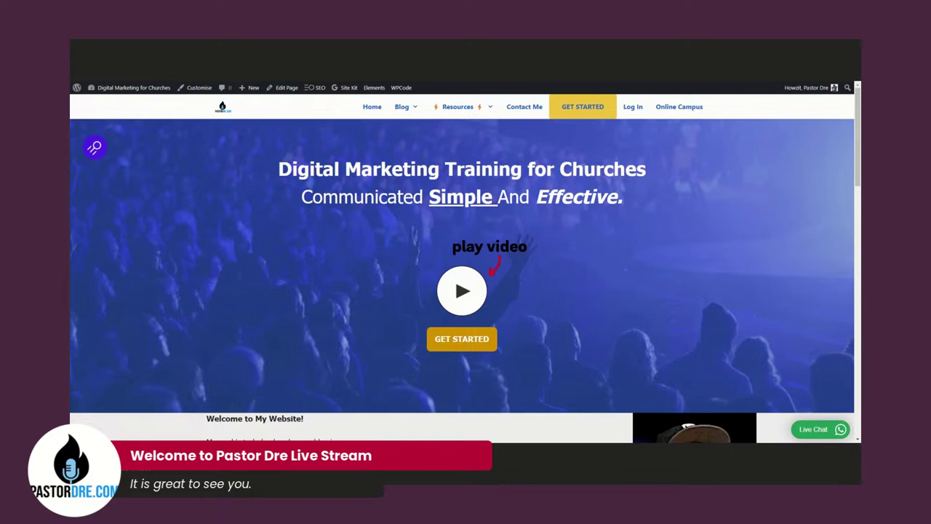
- Open the Search Engine Optimization blog category from the home page to reach the post "WordPress Themes For Church Websites Choosing GeneratePress"
{"action": "scroll", "coordinate": [427, 216], "scroll_direction": "down", "scroll_amount": 2}
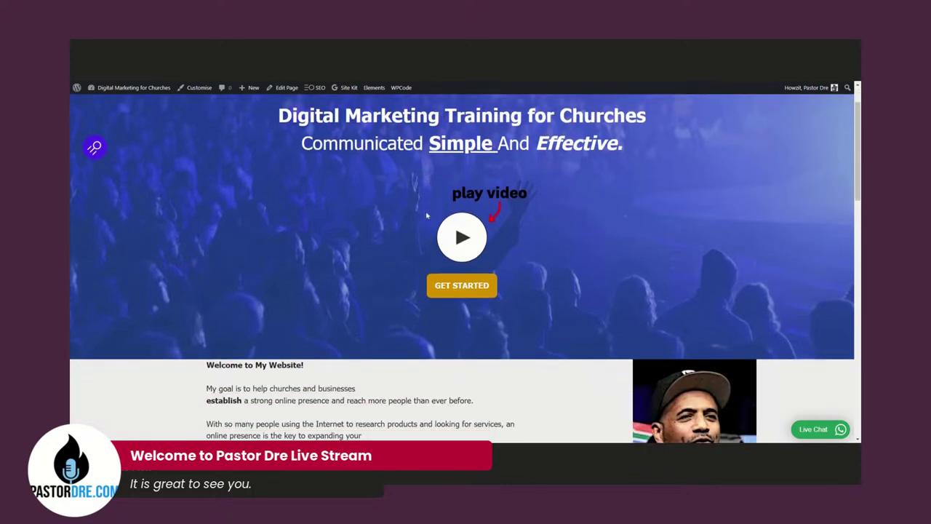
{"action": "scroll", "coordinate": [427, 215], "scroll_direction": "up", "scroll_amount": 2}
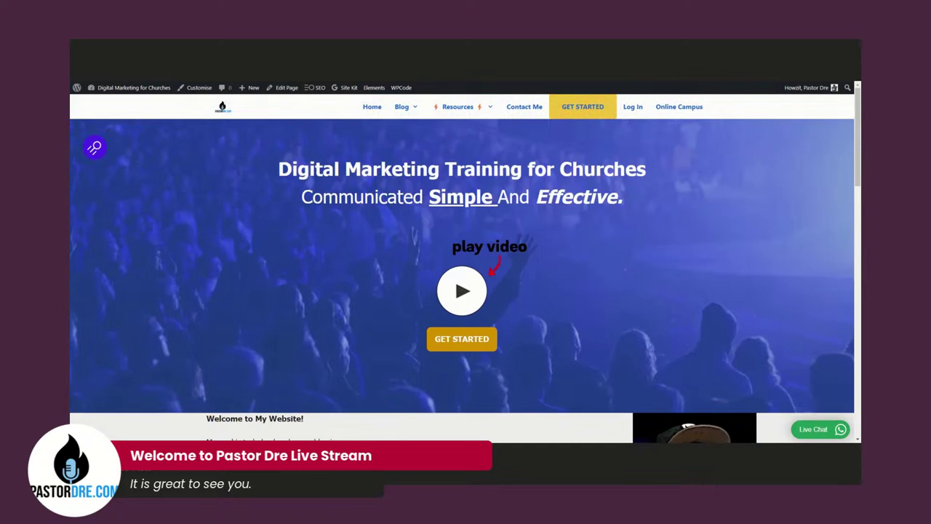
{"action": "mouse_move", "coordinate": [409, 113]}
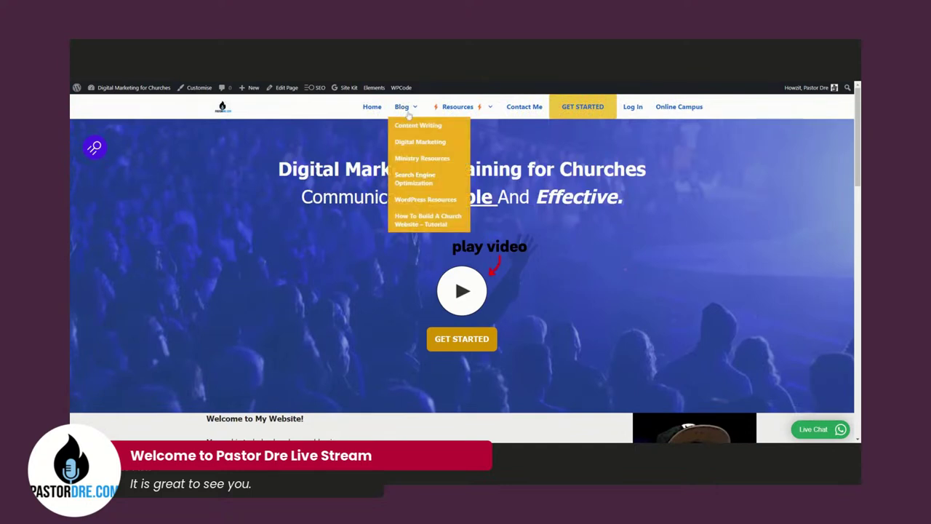
{"action": "left_click", "coordinate": [435, 176]}
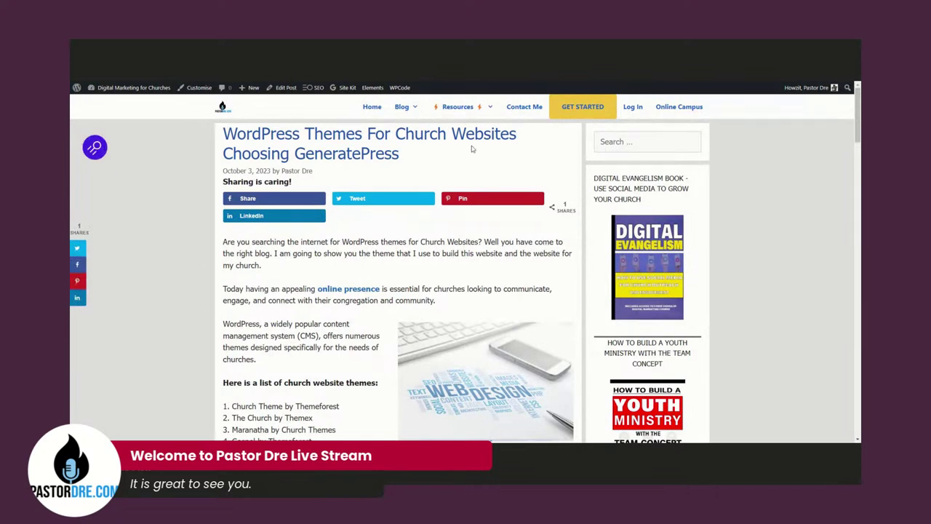
- Skim the article on WordPress themes for church websites, including its theme list and numbered sections, and return to its title
{"action": "scroll", "coordinate": [441, 171], "scroll_direction": "down", "scroll_amount": 2}
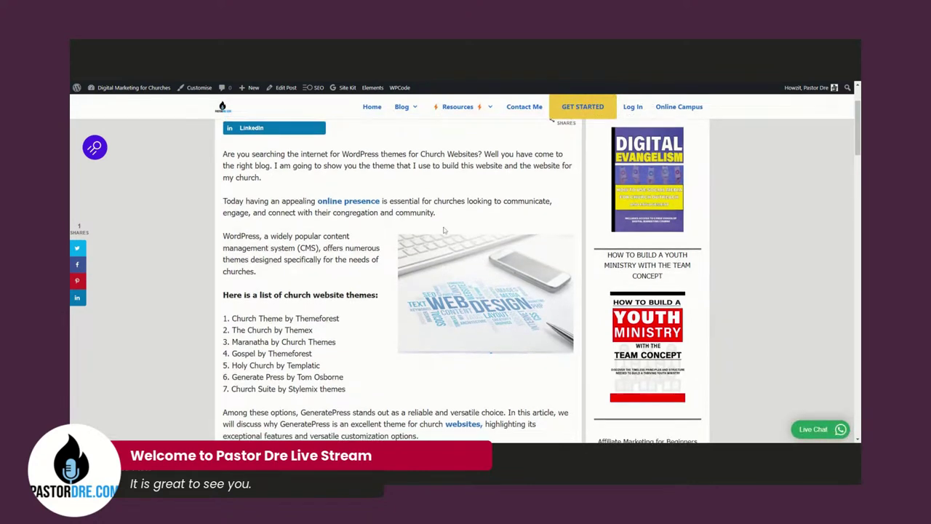
{"action": "scroll", "coordinate": [444, 230], "scroll_direction": "down", "scroll_amount": 2}
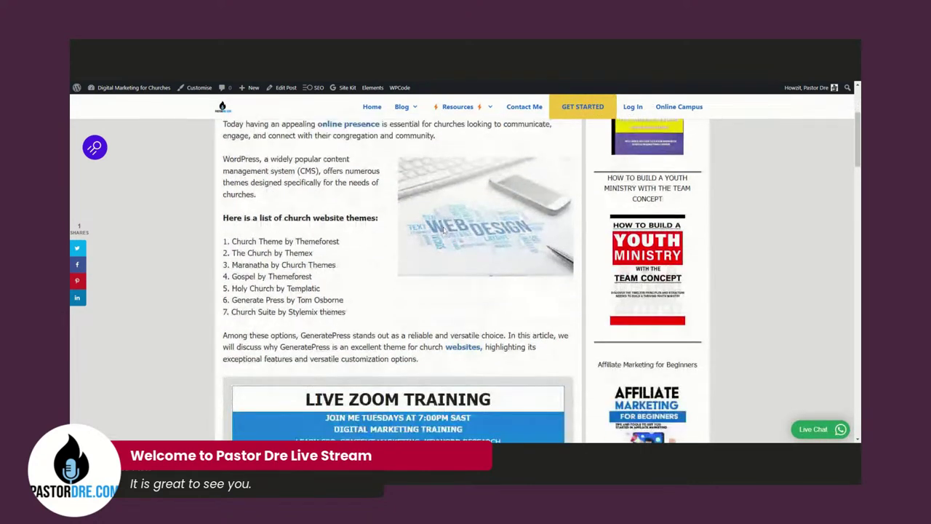
{"action": "scroll", "coordinate": [442, 230], "scroll_direction": "down", "scroll_amount": 4}
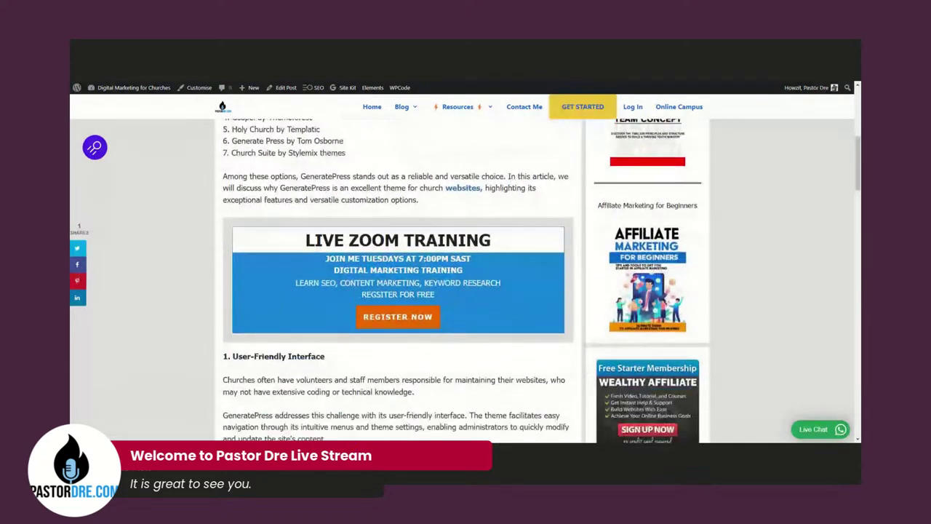
{"action": "scroll", "coordinate": [443, 230], "scroll_direction": "down", "scroll_amount": 8}
{"action": "scroll", "coordinate": [444, 230], "scroll_direction": "down", "scroll_amount": 20}
{"action": "scroll", "coordinate": [444, 230], "scroll_direction": "down", "scroll_amount": 20}
{"action": "scroll", "coordinate": [444, 230], "scroll_direction": "up", "scroll_amount": 20}
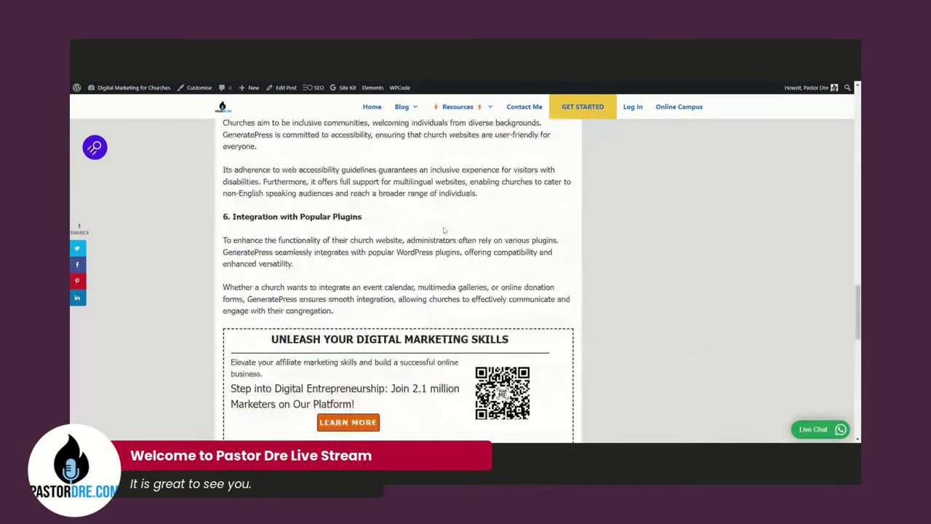
{"action": "scroll", "coordinate": [444, 229], "scroll_direction": "up", "scroll_amount": 20}
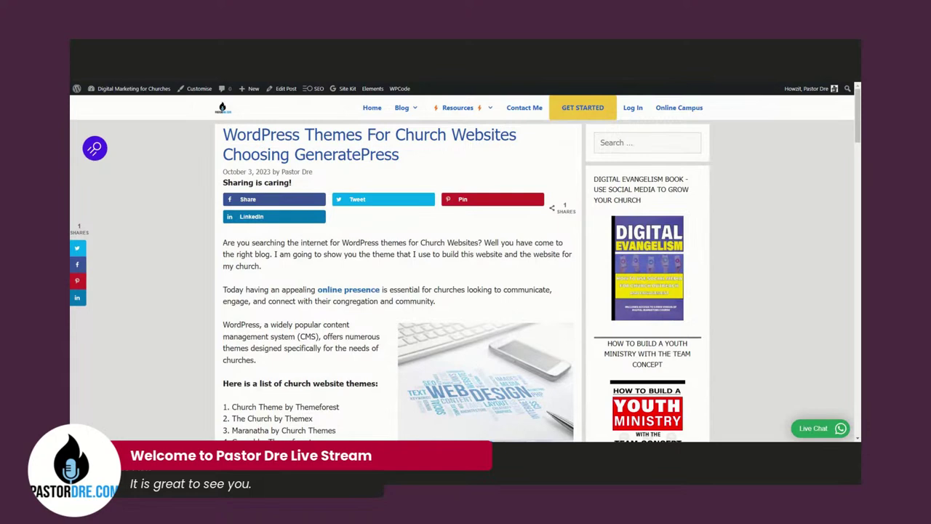
- Switch to the Jaaxy keyword tool via Wealthy Affiliate, search for "wordpress themes for church websites" and get that keyword's QSR
{"action": "key", "text": "ctrl+Tab"}
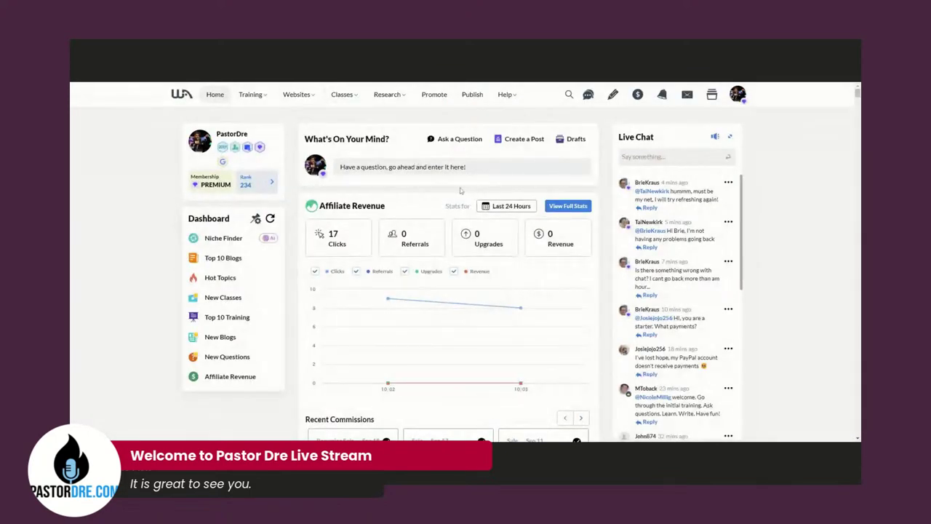
{"action": "left_click", "coordinate": [711, 95]}
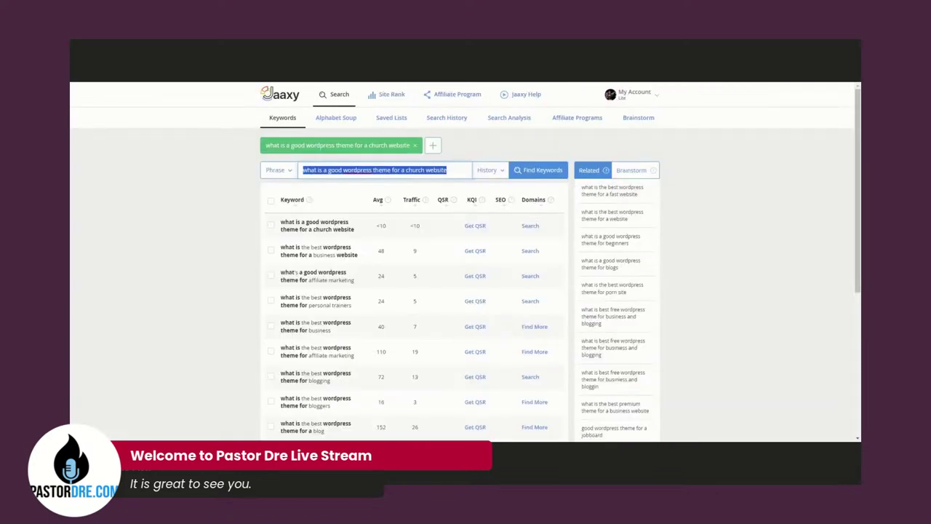
{"action": "type", "text": "word"}
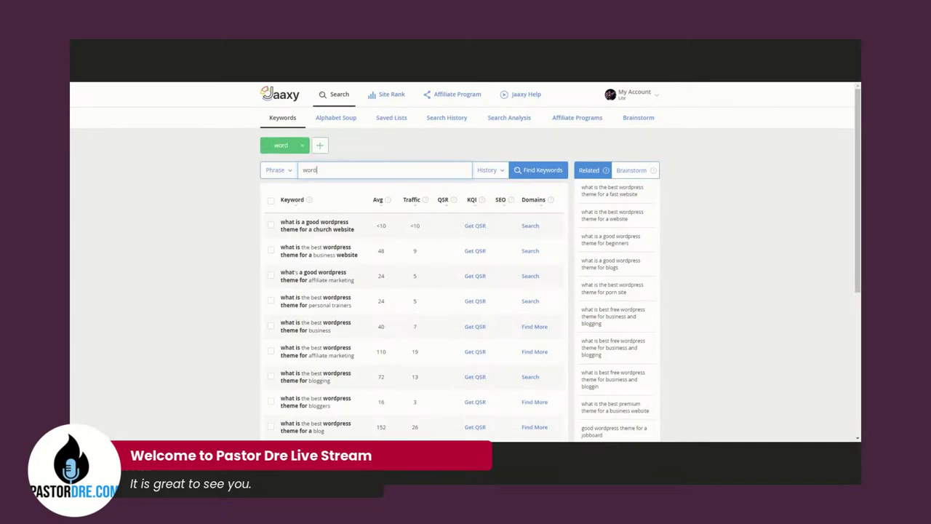
{"action": "type", "text": "press th"}
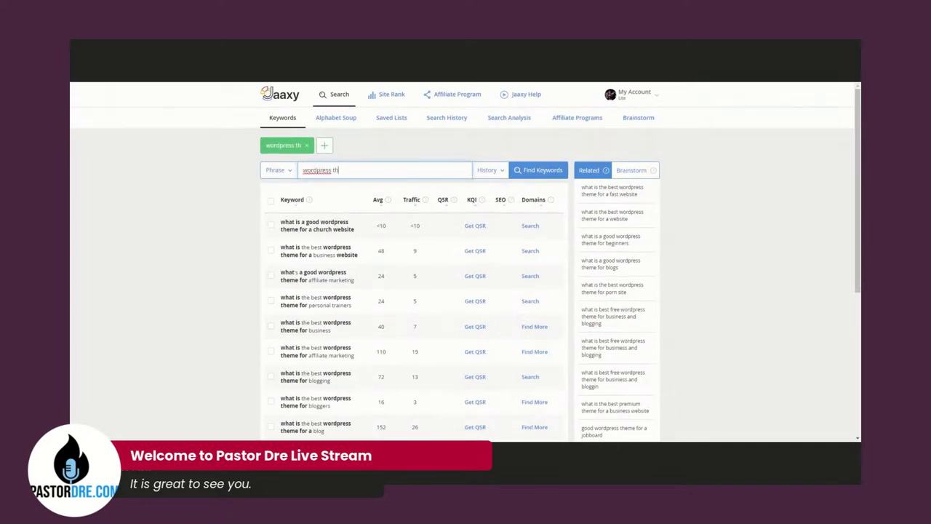
{"action": "type", "text": "emes for chur"}
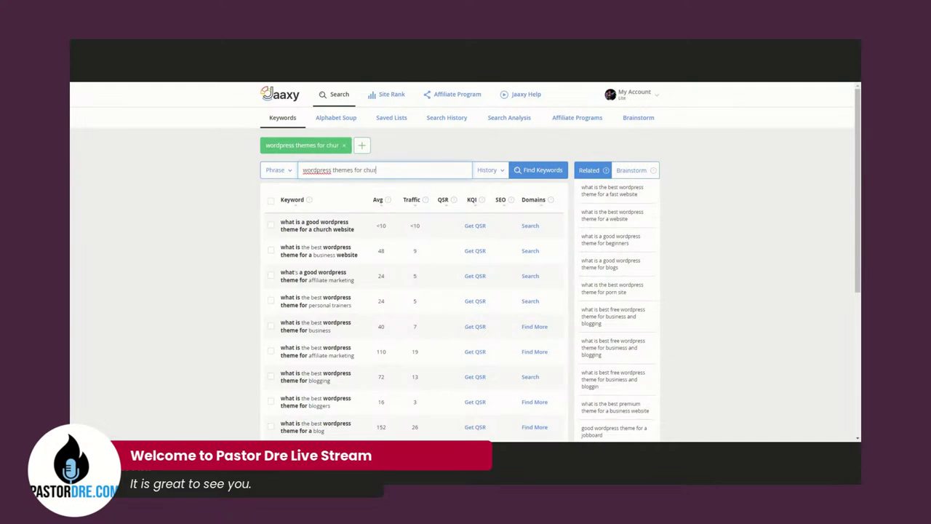
{"action": "type", "text": "ch website"}
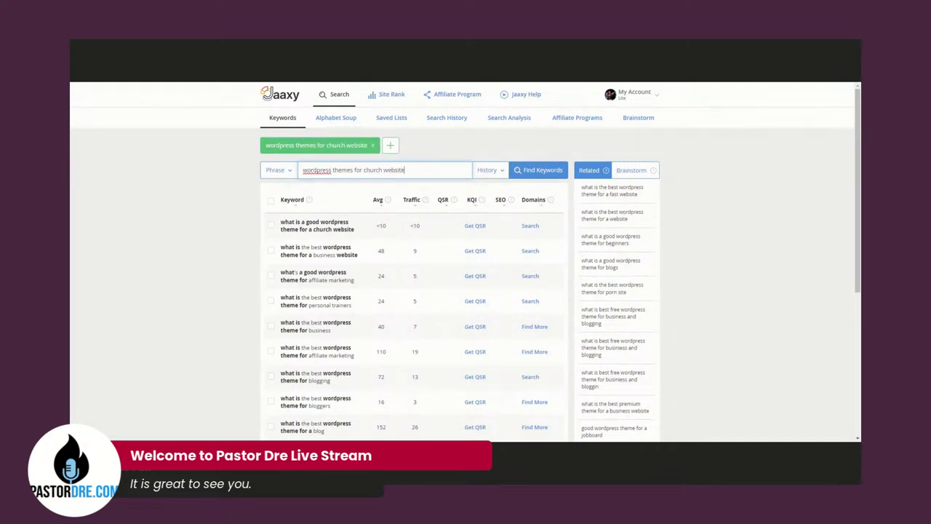
{"action": "type", "text": "s"}
{"action": "key", "text": "Return"}
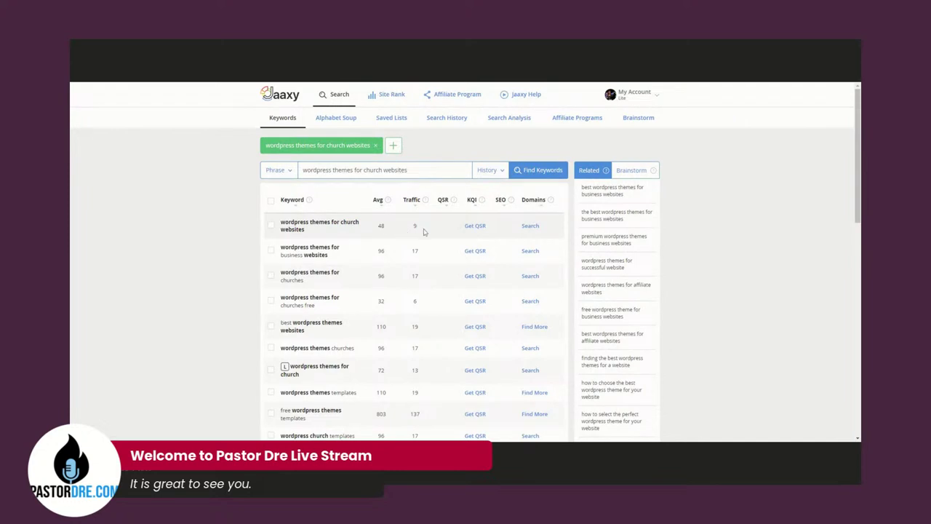
{"action": "left_click", "coordinate": [475, 226]}
- Return to the blog post, highlight "WordPress Themes For Church Websites" in its title, and open the post in the WordPress editor
{"action": "left_click", "coordinate": [371, 81]}
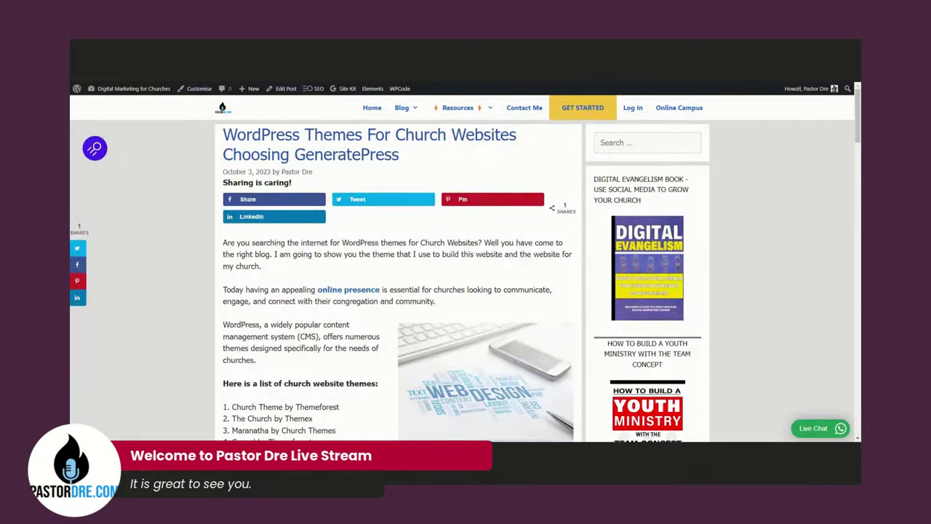
{"action": "left_click_drag", "start_coordinate": [223, 135], "coordinate": [516, 134]}
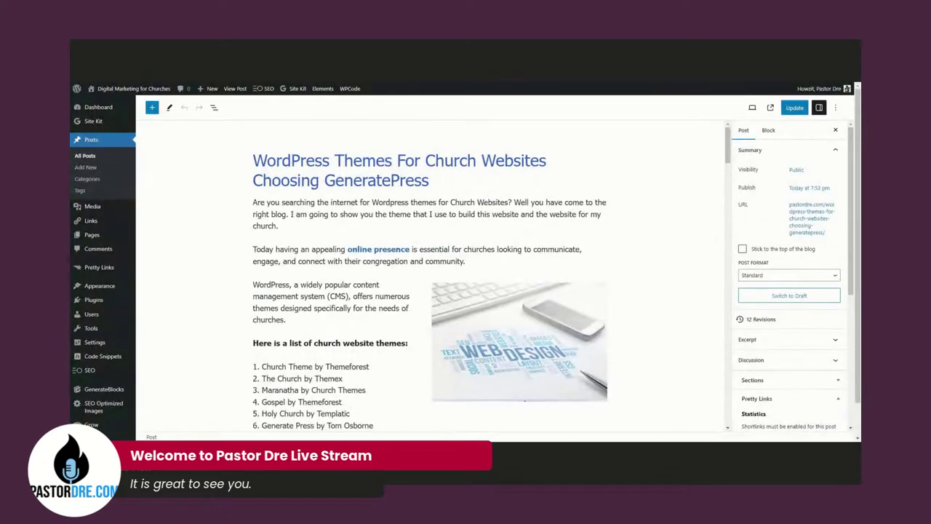
{"action": "left_click", "coordinate": [361, 160]}
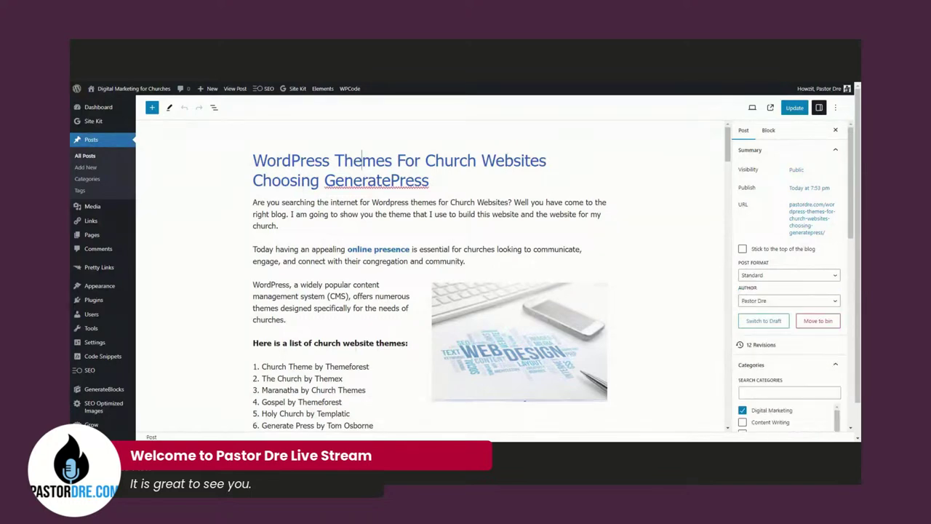
- Check the meta title and meta description in the post's SEO title settings, and return to the beginning of the post
{"action": "scroll", "coordinate": [430, 276], "scroll_direction": "down", "scroll_amount": 4}
{"action": "scroll", "coordinate": [429, 276], "scroll_direction": "down", "scroll_amount": 12}
{"action": "scroll", "coordinate": [429, 277], "scroll_direction": "down", "scroll_amount": 12}
{"action": "scroll", "coordinate": [429, 276], "scroll_direction": "down", "scroll_amount": 10}
{"action": "scroll", "coordinate": [187, 298], "scroll_direction": "down", "scroll_amount": 10}
{"action": "mouse_move", "coordinate": [158, 230]}
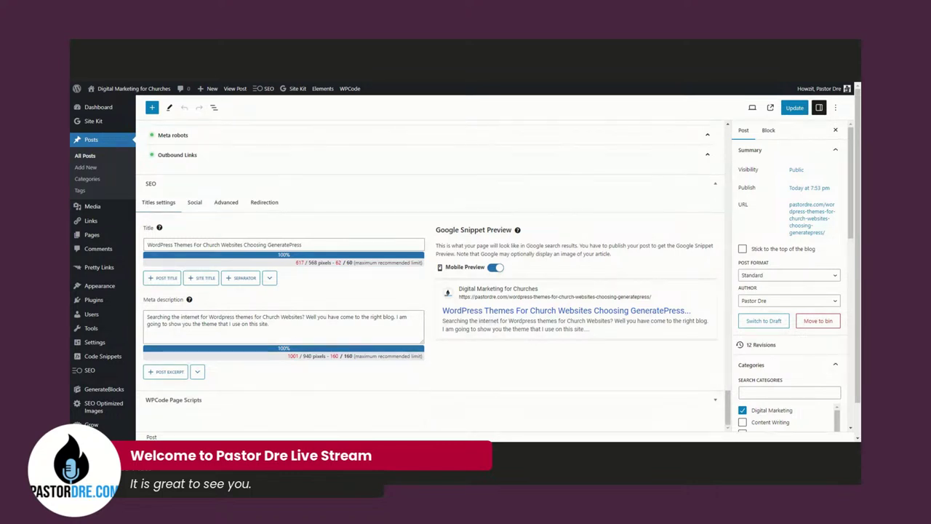
{"action": "left_click", "coordinate": [302, 244]}
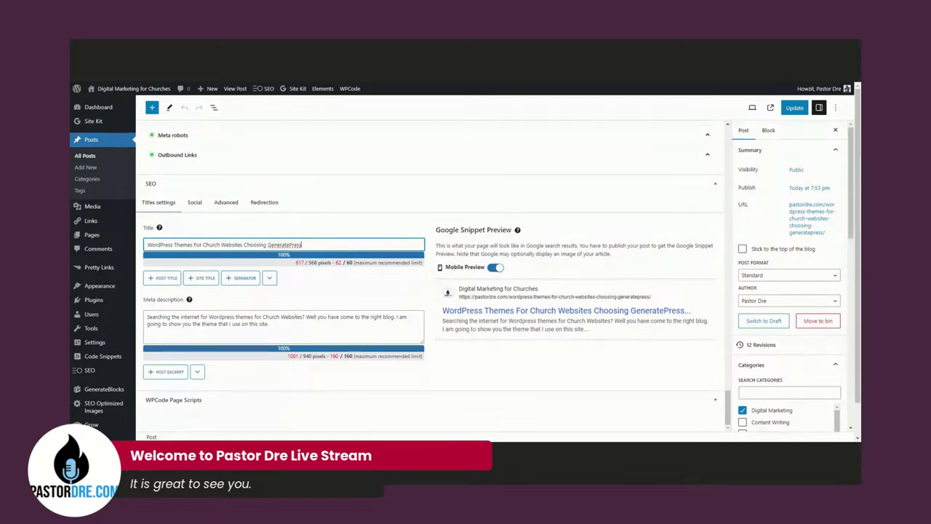
{"action": "scroll", "coordinate": [321, 270], "scroll_direction": "up", "scroll_amount": 15}
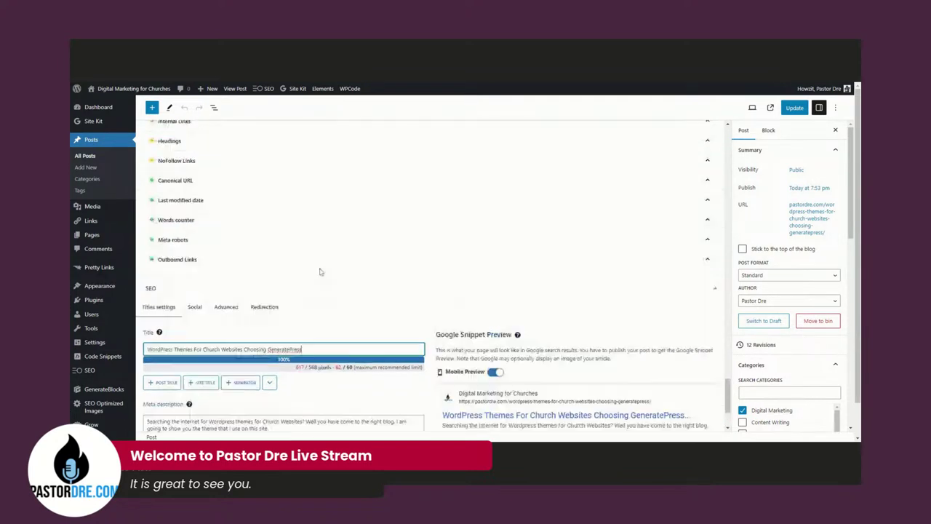
{"action": "scroll", "coordinate": [321, 269], "scroll_direction": "up", "scroll_amount": 15}
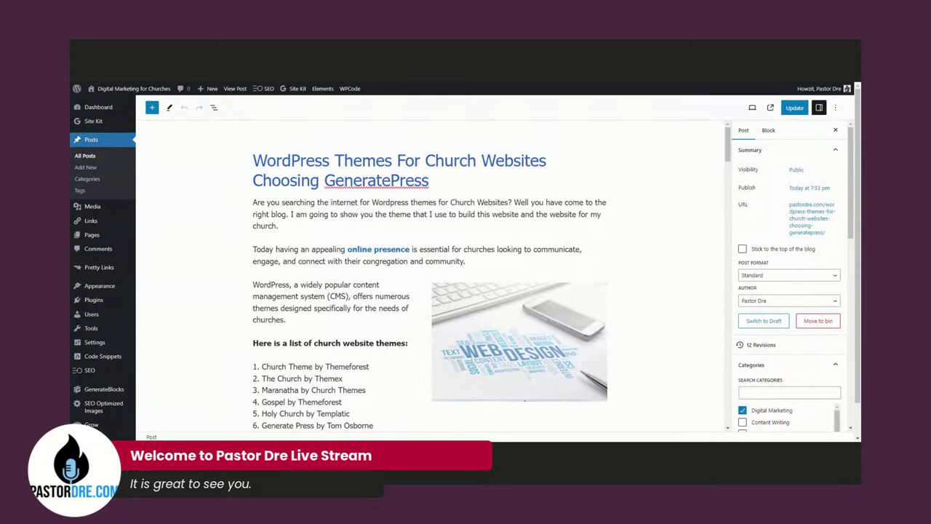
- Go back to the SEO section below the post and show its social media settings
{"action": "scroll", "coordinate": [429, 276], "scroll_direction": "down", "scroll_amount": 4}
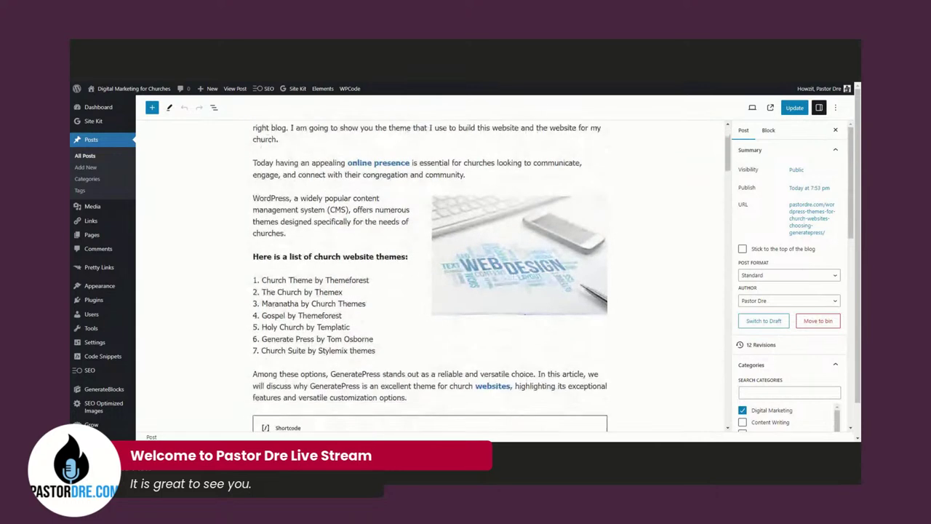
{"action": "scroll", "coordinate": [491, 224], "scroll_direction": "down", "scroll_amount": 15}
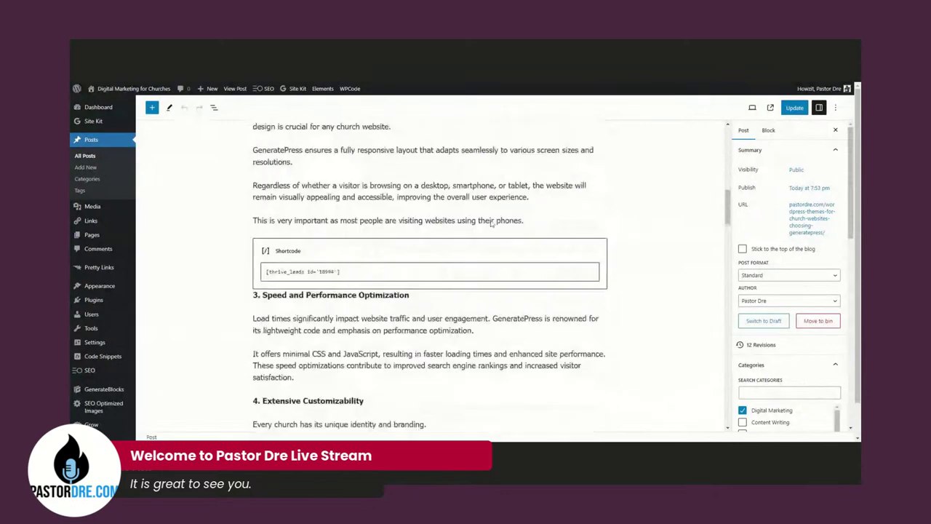
{"action": "scroll", "coordinate": [491, 224], "scroll_direction": "down", "scroll_amount": 20}
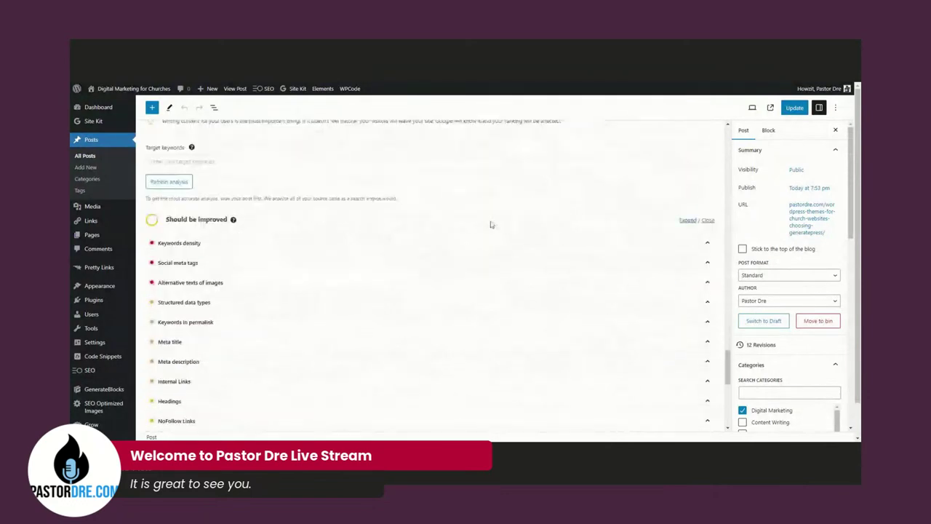
{"action": "scroll", "coordinate": [491, 224], "scroll_direction": "down", "scroll_amount": 1}
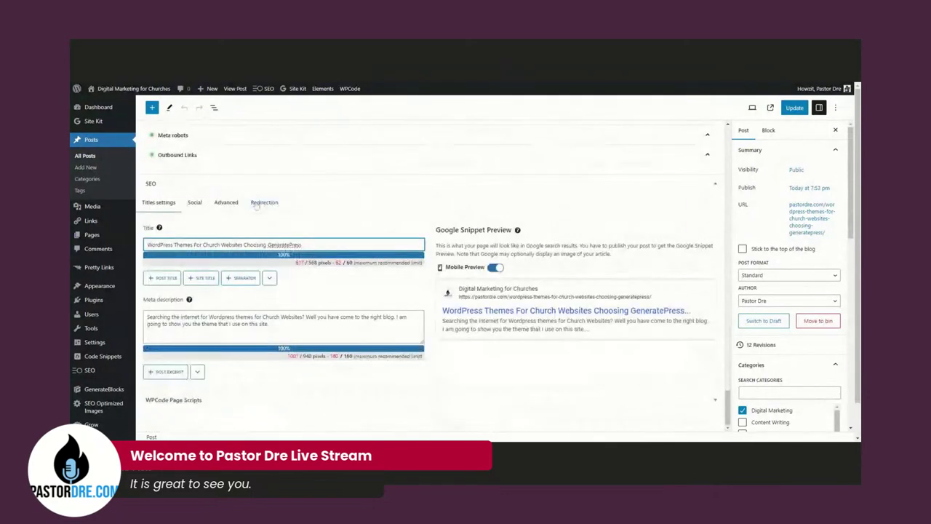
{"action": "left_click", "coordinate": [195, 204]}
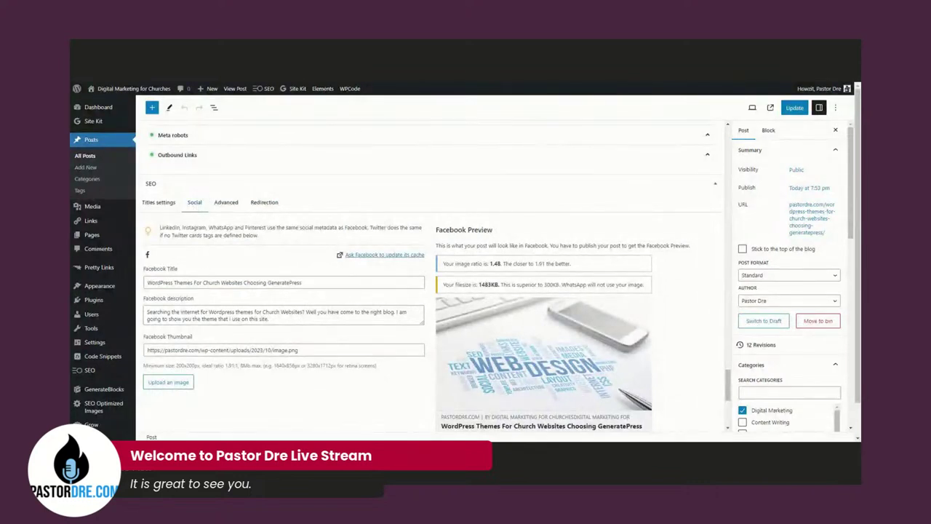
{"action": "left_click", "coordinate": [158, 204]}
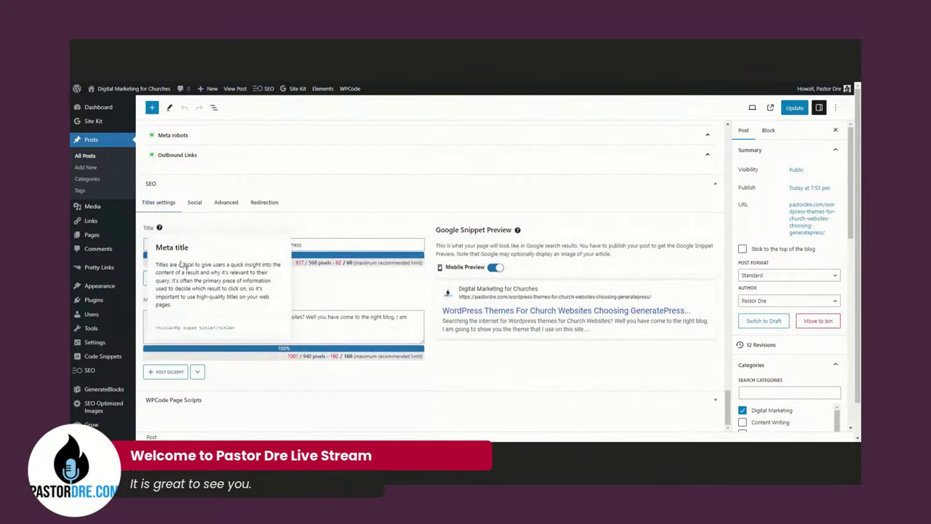
{"action": "left_click", "coordinate": [203, 207]}
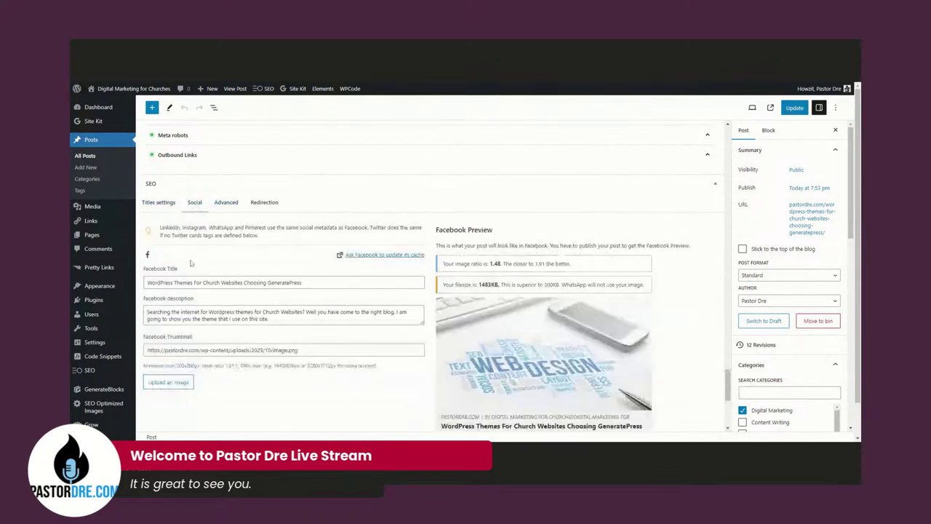
- Review the Facebook and Twitter titles, descriptions, thumbnails and previews, and go back up to the article content
{"action": "scroll", "coordinate": [197, 273], "scroll_direction": "up", "scroll_amount": 1}
{"action": "scroll", "coordinate": [196, 273], "scroll_direction": "down", "scroll_amount": 1}
{"action": "scroll", "coordinate": [437, 278], "scroll_direction": "down", "scroll_amount": 3}
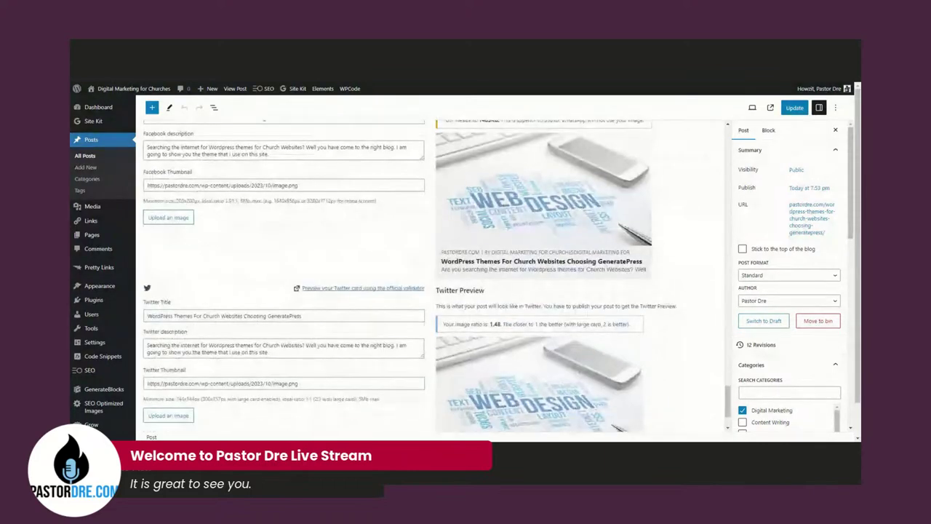
{"action": "scroll", "coordinate": [222, 240], "scroll_direction": "up", "scroll_amount": 4}
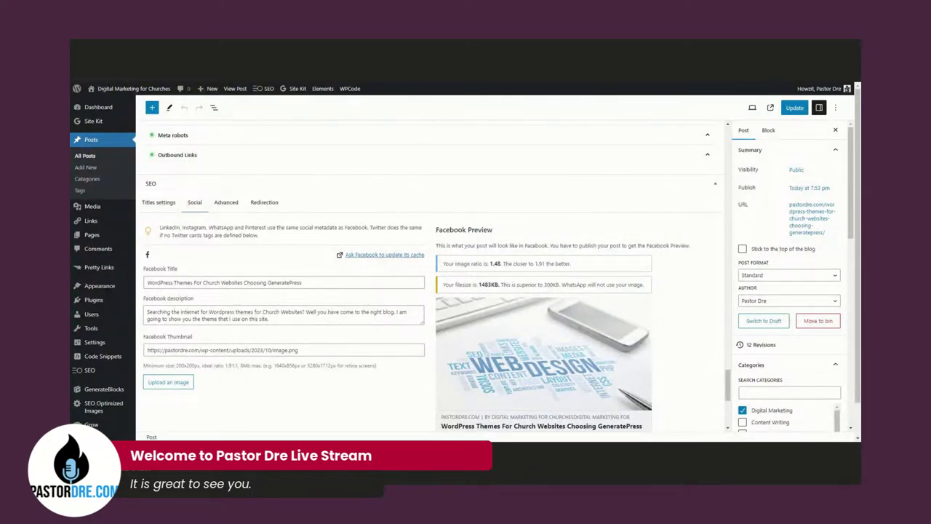
{"action": "scroll", "coordinate": [295, 358], "scroll_direction": "down", "scroll_amount": 4}
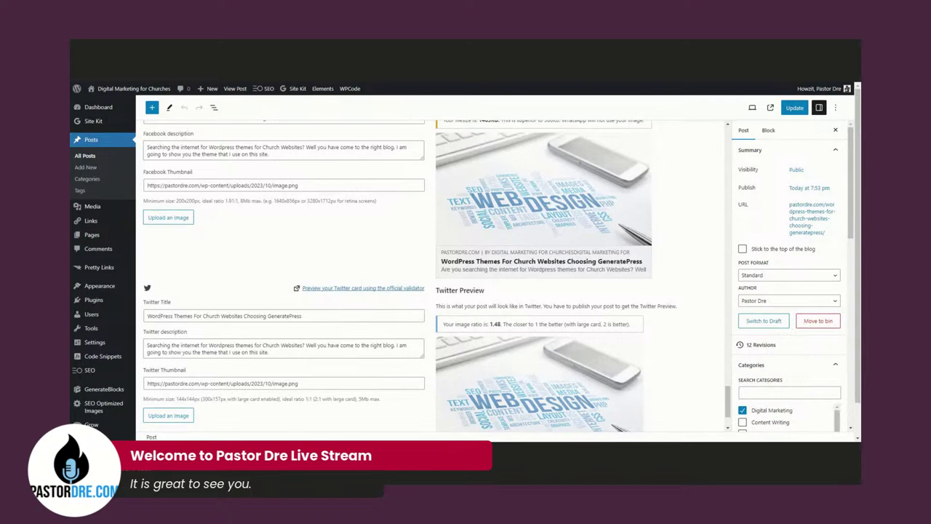
{"action": "scroll", "coordinate": [429, 276], "scroll_direction": "up", "scroll_amount": 10}
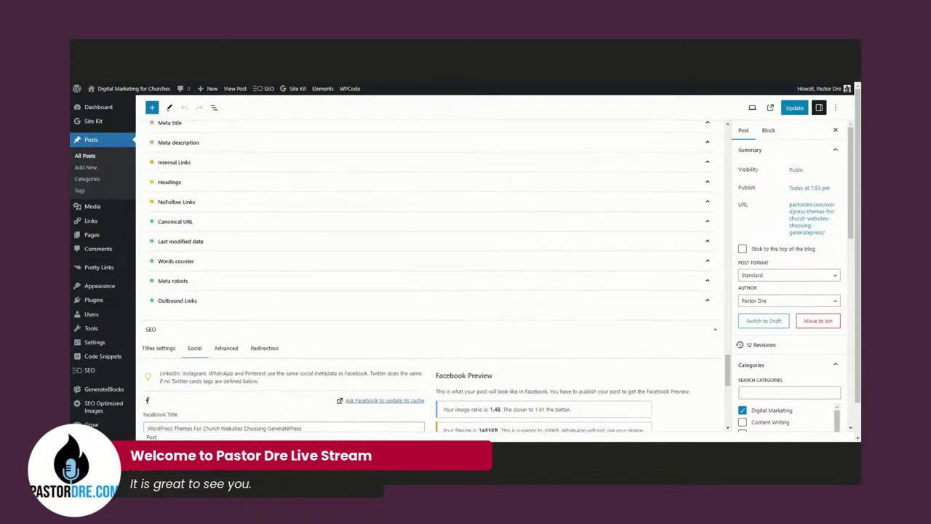
{"action": "scroll", "coordinate": [430, 277], "scroll_direction": "up", "scroll_amount": 15}
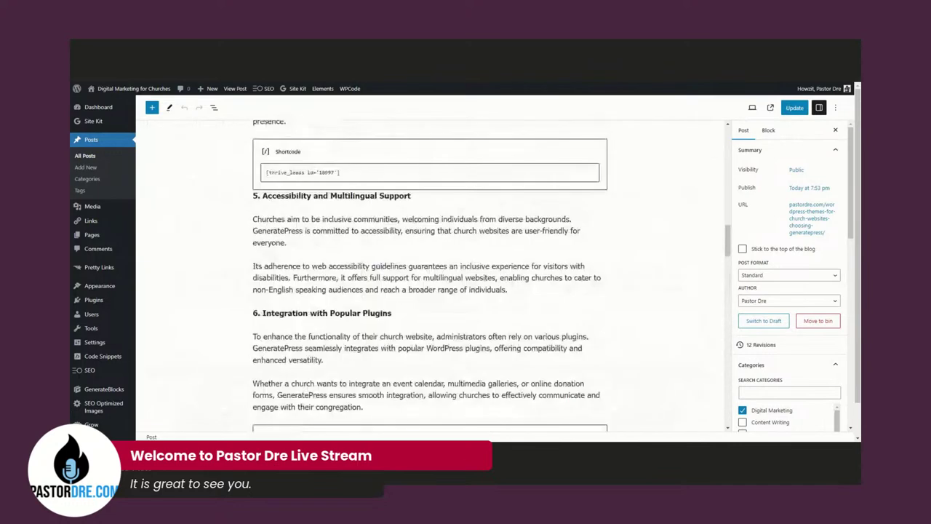
- Compare the post's title and opening image with the Facebook title, description and preview in the SEO section's social settings
{"action": "scroll", "coordinate": [429, 276], "scroll_direction": "up", "scroll_amount": 3}
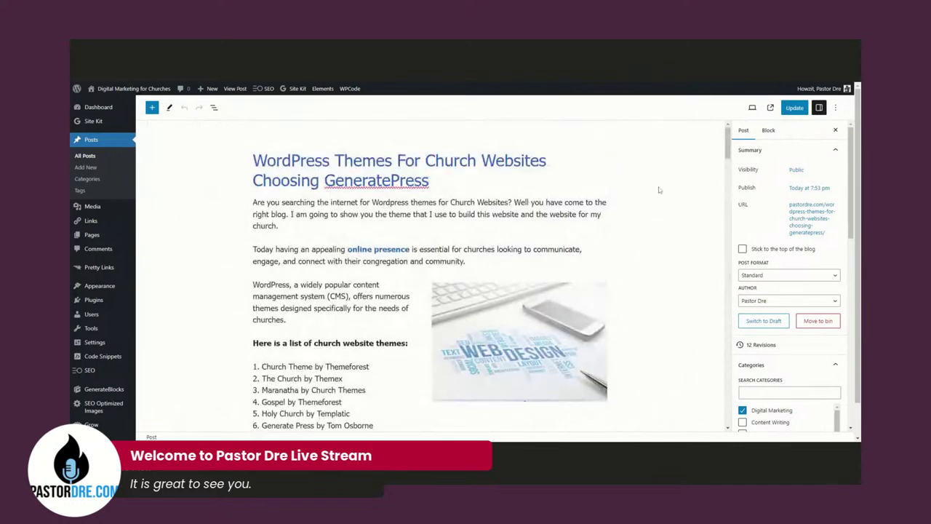
{"action": "left_click_drag", "start_coordinate": [729, 149], "coordinate": [738, 351]}
{"action": "scroll", "coordinate": [430, 276], "scroll_direction": "down", "scroll_amount": 10}
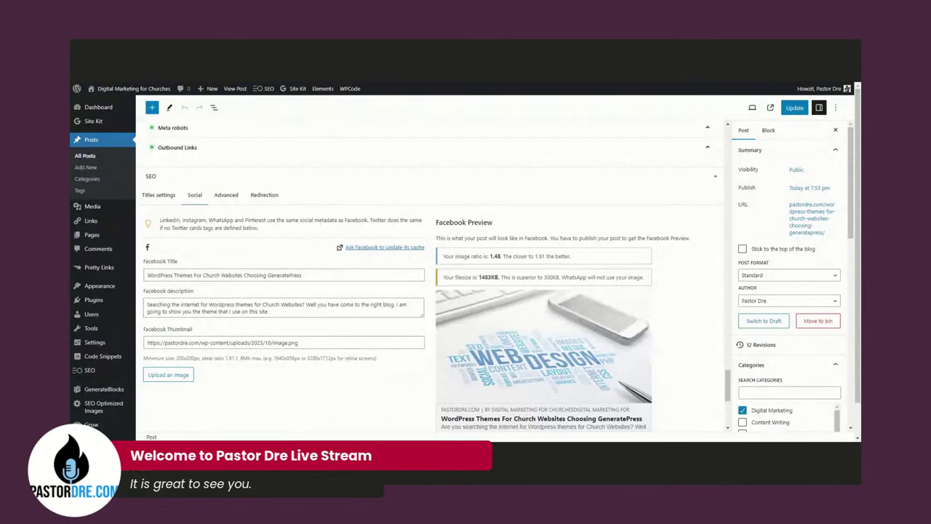
{"action": "left_click_drag", "start_coordinate": [729, 382], "coordinate": [731, 128]}
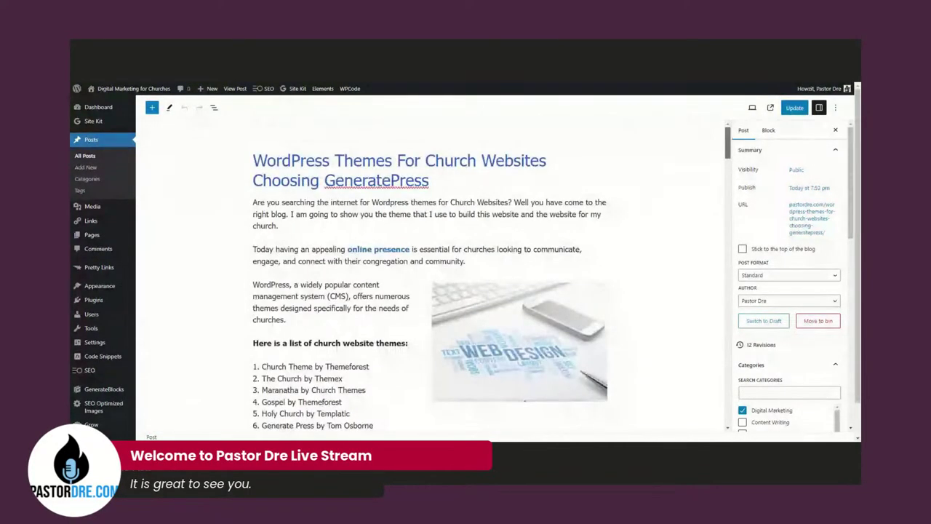
{"action": "left_click_drag", "start_coordinate": [725, 146], "coordinate": [730, 393]}
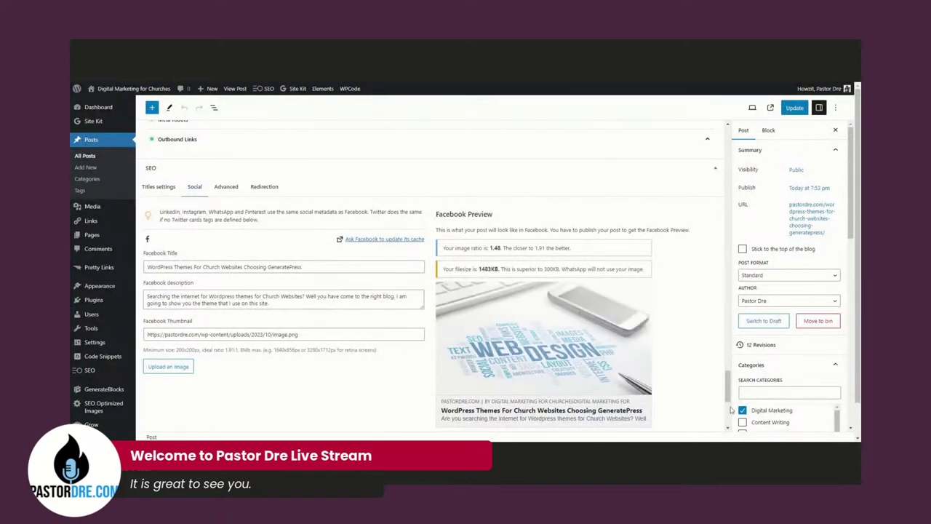
- Inspect the web design image's alt text and title in its media library details, highlight the title, and close the library
{"action": "left_click_drag", "start_coordinate": [731, 403], "coordinate": [726, 138]}
{"action": "left_click", "coordinate": [508, 352]}
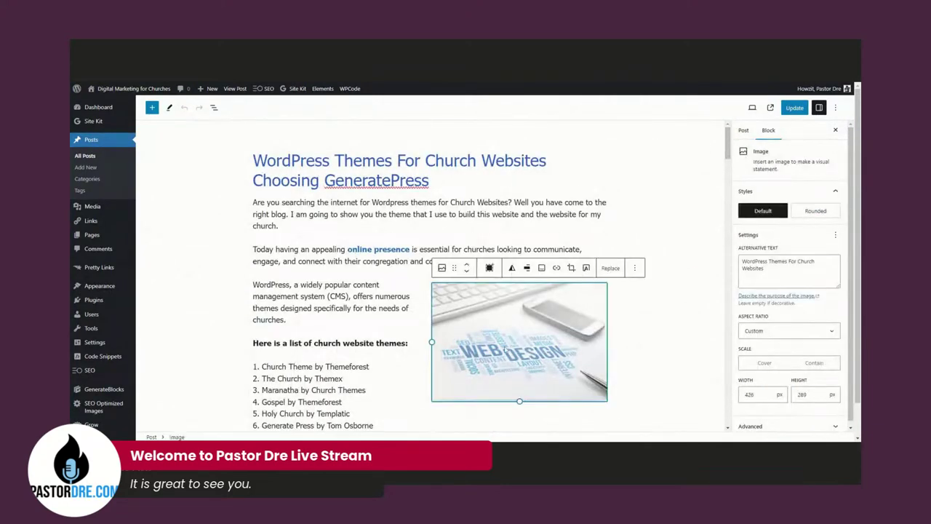
{"action": "left_click", "coordinate": [615, 269]}
{"action": "left_click", "coordinate": [624, 296]}
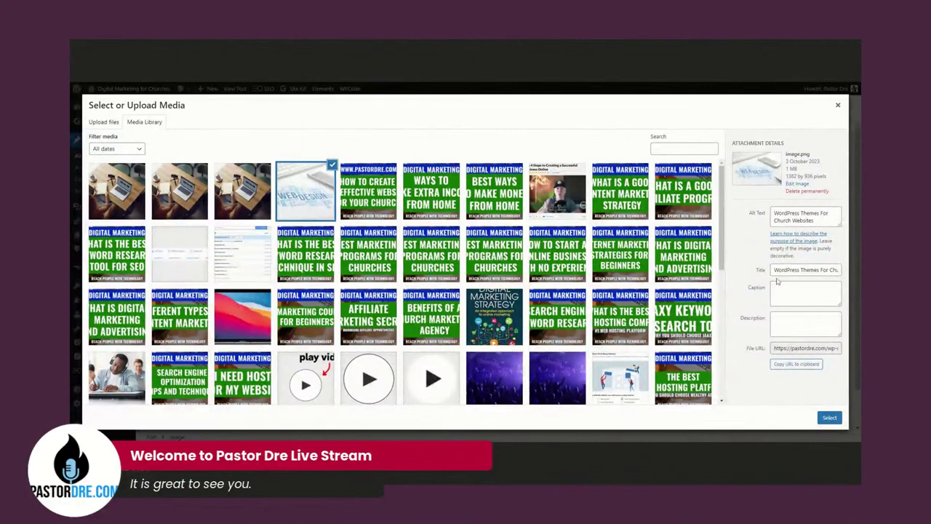
{"action": "left_click_drag", "start_coordinate": [805, 270], "coordinate": [842, 270]}
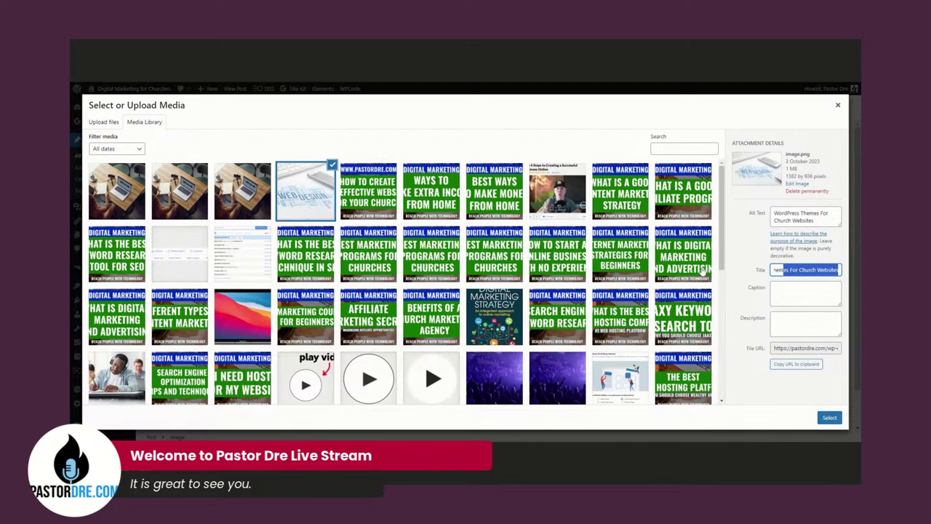
{"action": "key", "text": "Escape"}
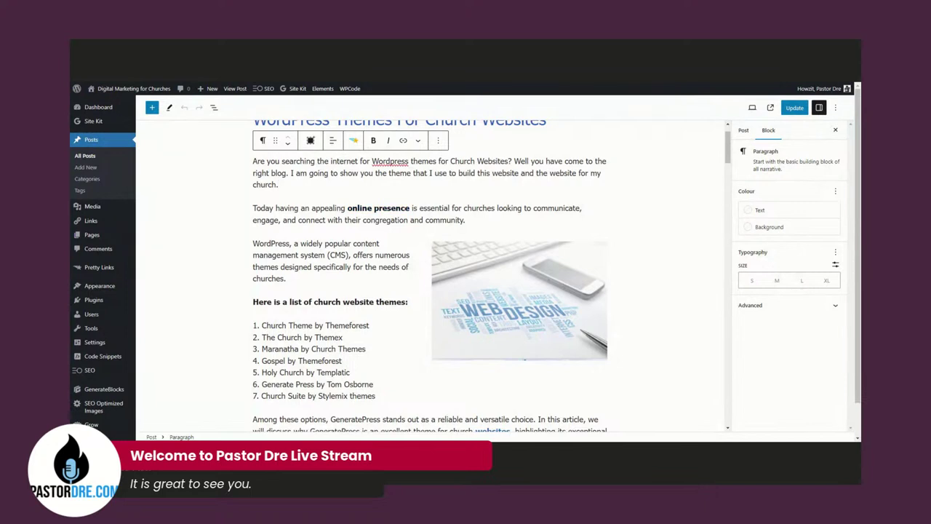
- Look over the post's introduction in the editor, and follow the "online presence" link in the published post
{"action": "scroll", "coordinate": [419, 236], "scroll_direction": "down", "scroll_amount": 3}
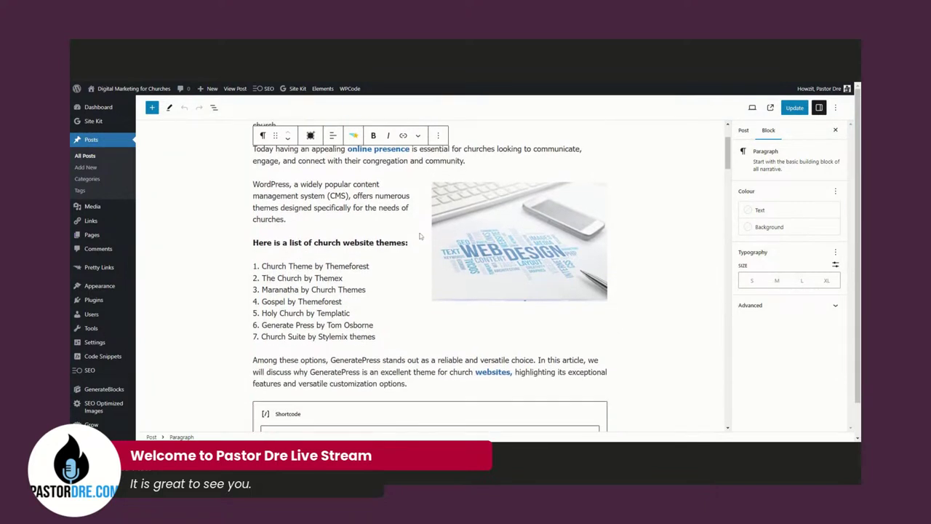
{"action": "scroll", "coordinate": [419, 236], "scroll_direction": "down", "scroll_amount": 3}
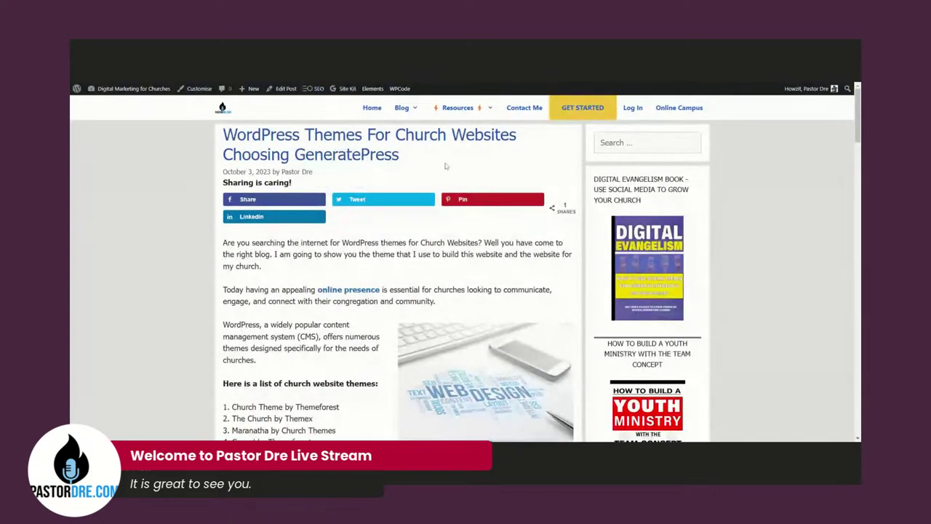
{"action": "scroll", "coordinate": [465, 266], "scroll_direction": "down", "scroll_amount": 1}
{"action": "scroll", "coordinate": [466, 265], "scroll_direction": "down", "scroll_amount": 3}
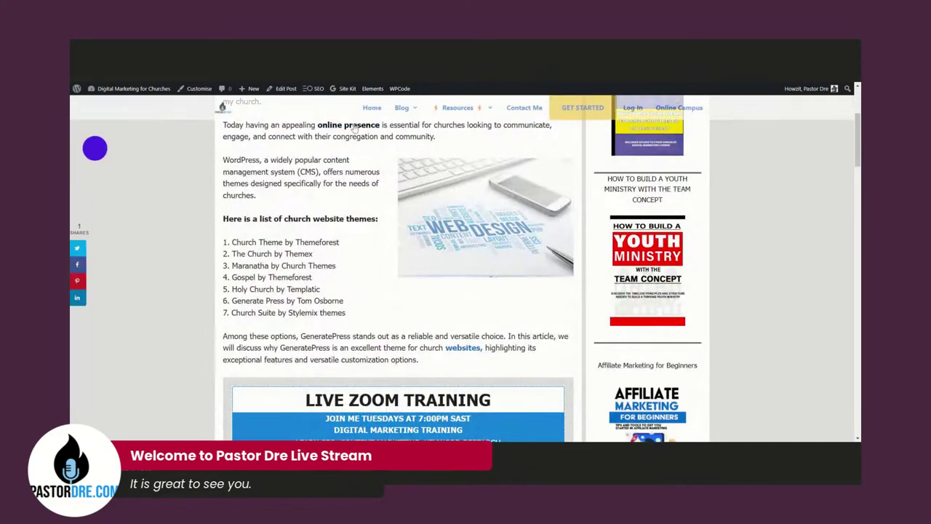
{"action": "left_click", "coordinate": [354, 125]}
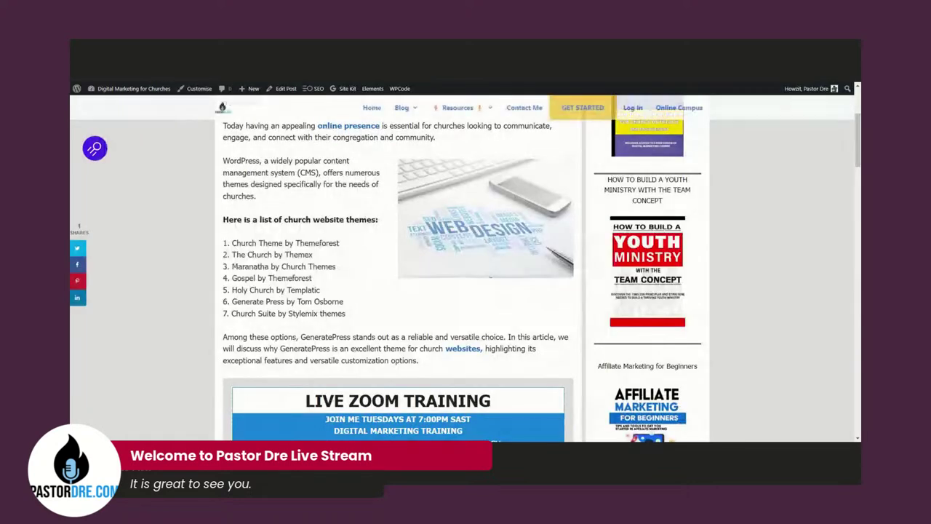
- Follow the "websites" link in the published post's introduction to its Wikipedia article, and return to the post
{"action": "scroll", "coordinate": [370, 216], "scroll_direction": "down", "scroll_amount": 2}
{"action": "scroll", "coordinate": [369, 215], "scroll_direction": "down", "scroll_amount": 2}
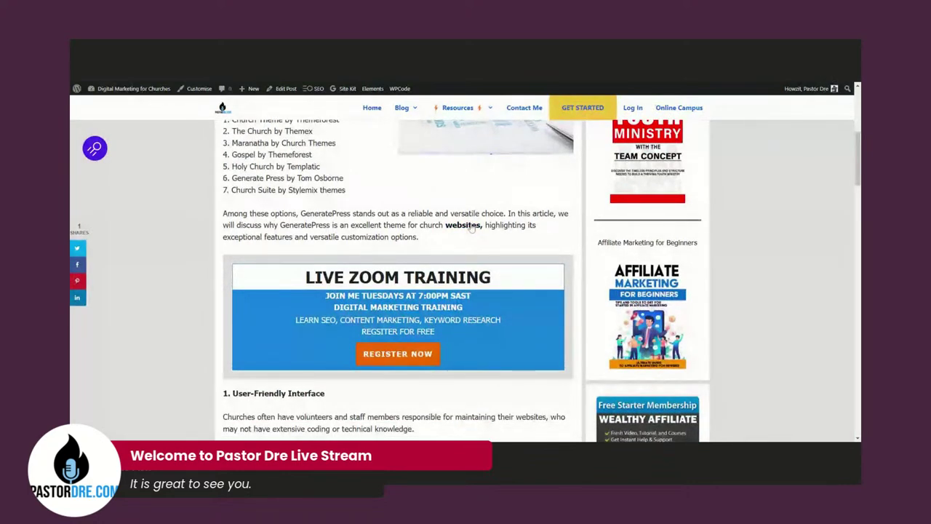
{"action": "left_click", "coordinate": [471, 227]}
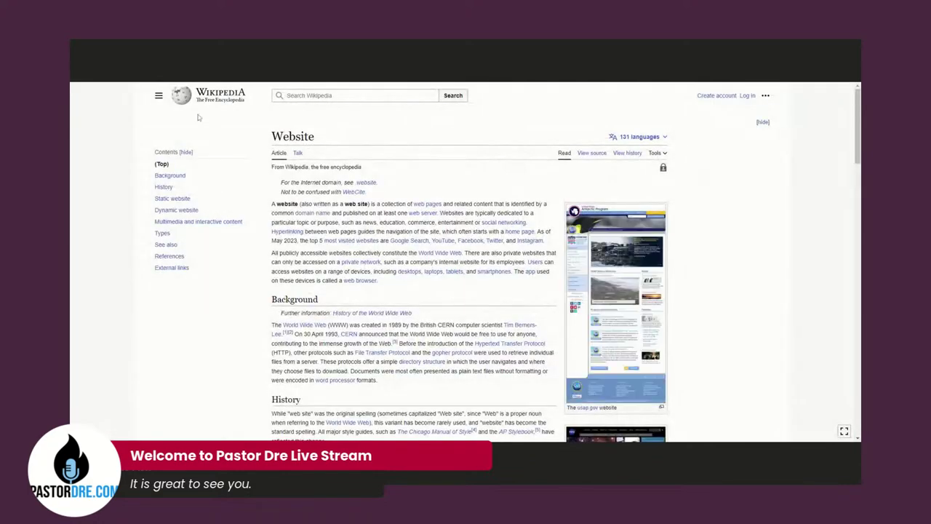
{"action": "key", "text": "alt+Left"}
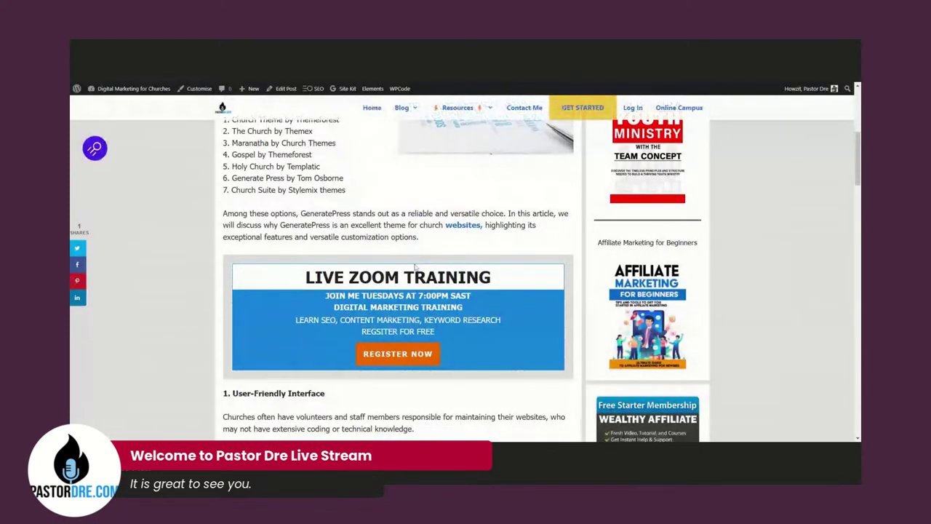
- Review the published post's numbered GeneratePress sections and the promotional banners between them, and head back up the article
{"action": "scroll", "coordinate": [426, 263], "scroll_direction": "down", "scroll_amount": 3}
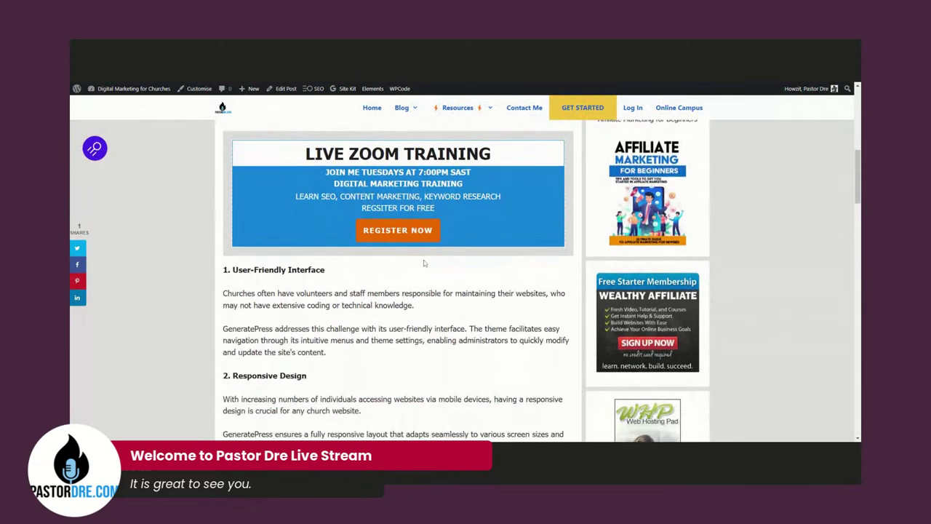
{"action": "scroll", "coordinate": [425, 263], "scroll_direction": "down", "scroll_amount": 8}
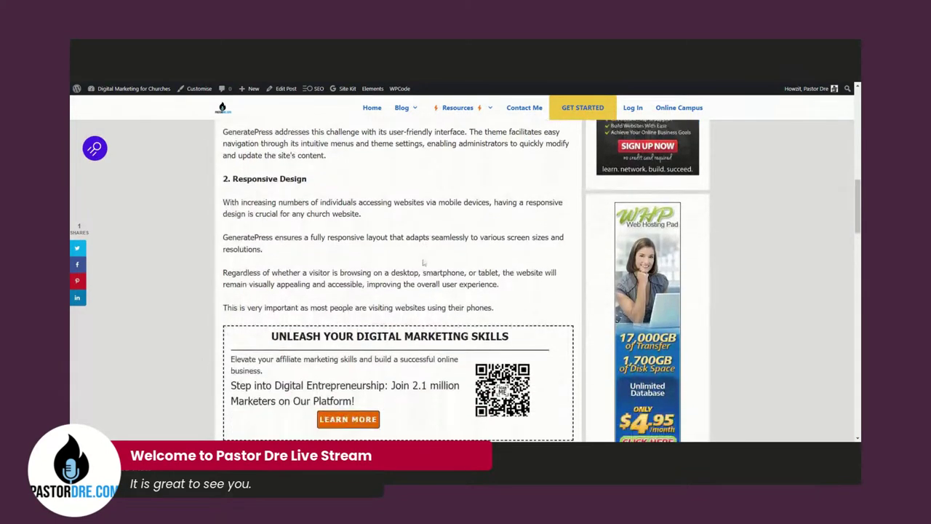
{"action": "scroll", "coordinate": [425, 263], "scroll_direction": "down", "scroll_amount": 4}
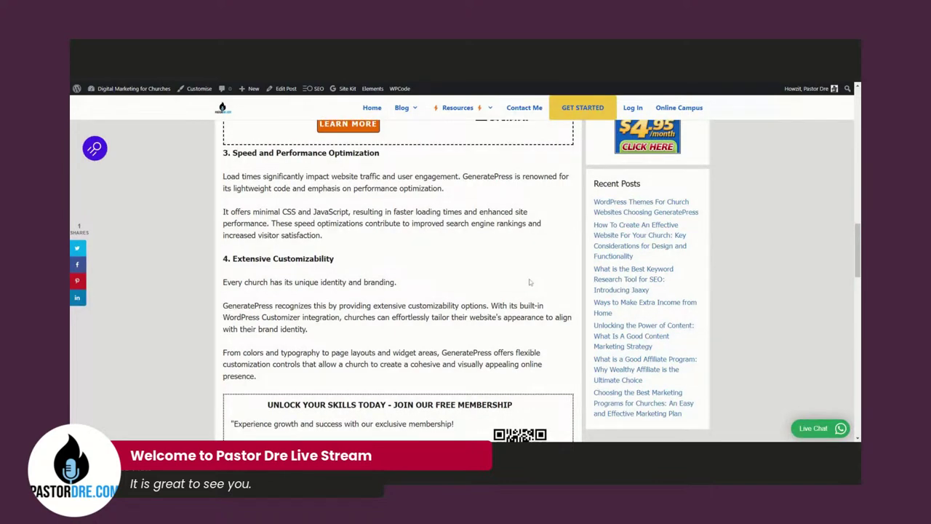
{"action": "scroll", "coordinate": [530, 281], "scroll_direction": "up", "scroll_amount": 1}
{"action": "scroll", "coordinate": [530, 281], "scroll_direction": "up", "scroll_amount": 10}
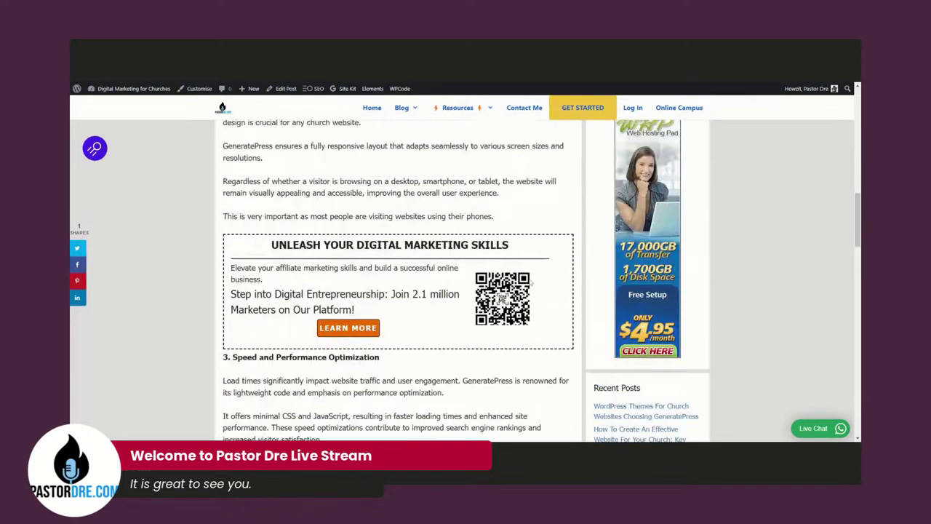